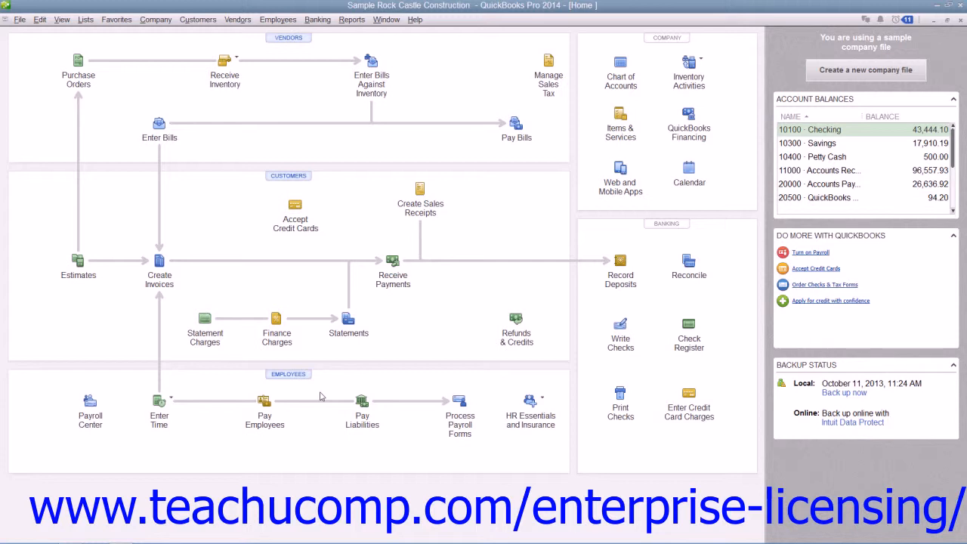
- Open the Employee Center and start a new employee record
{"action": "left_click", "coordinate": [291, 22]}
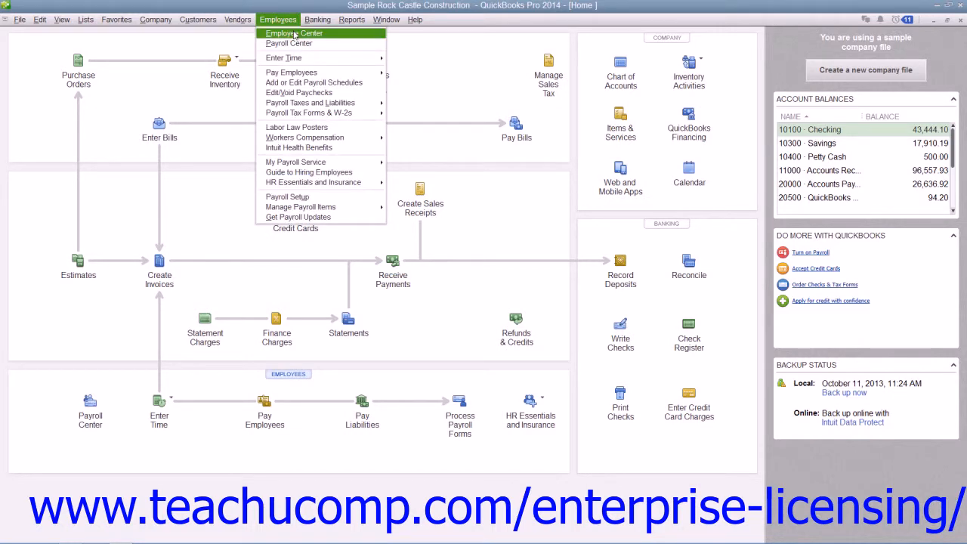
{"action": "left_click", "coordinate": [294, 35]}
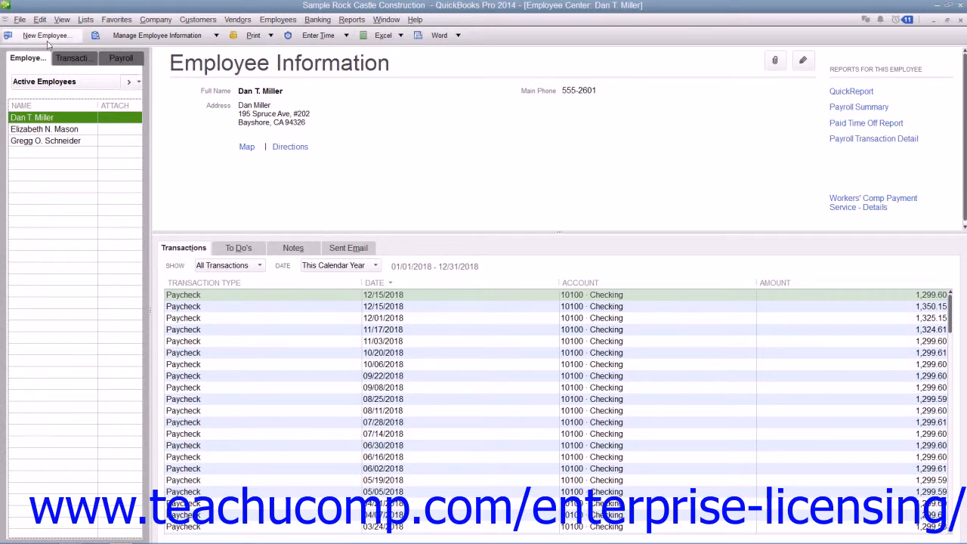
{"action": "left_click", "coordinate": [46, 38]}
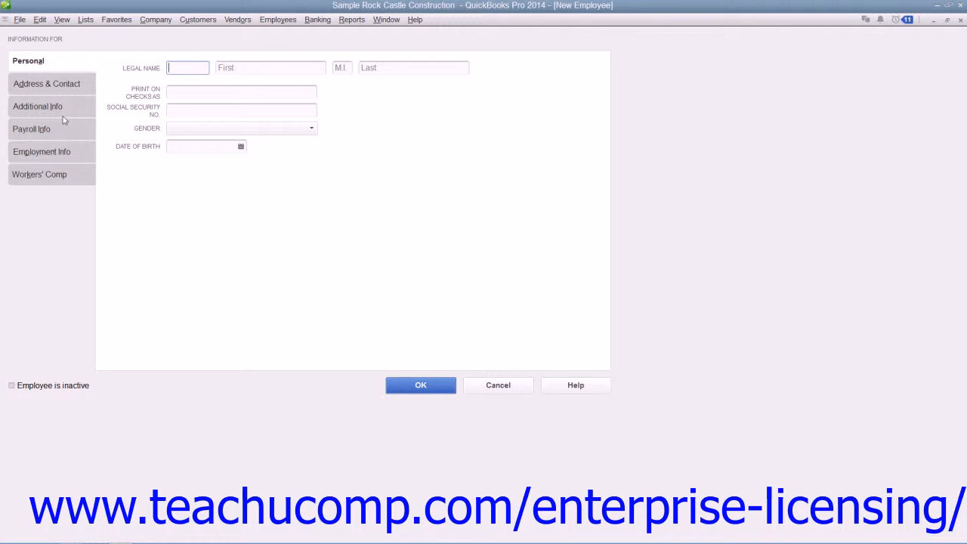
- Enter the title Mr. and the employee's first and last name as the legal name
{"action": "left_click", "coordinate": [151, 68]}
{"action": "type", "text": "Mr"}
{"action": "key", "text": "Tab"}
{"action": "type", "text": "Jon"}
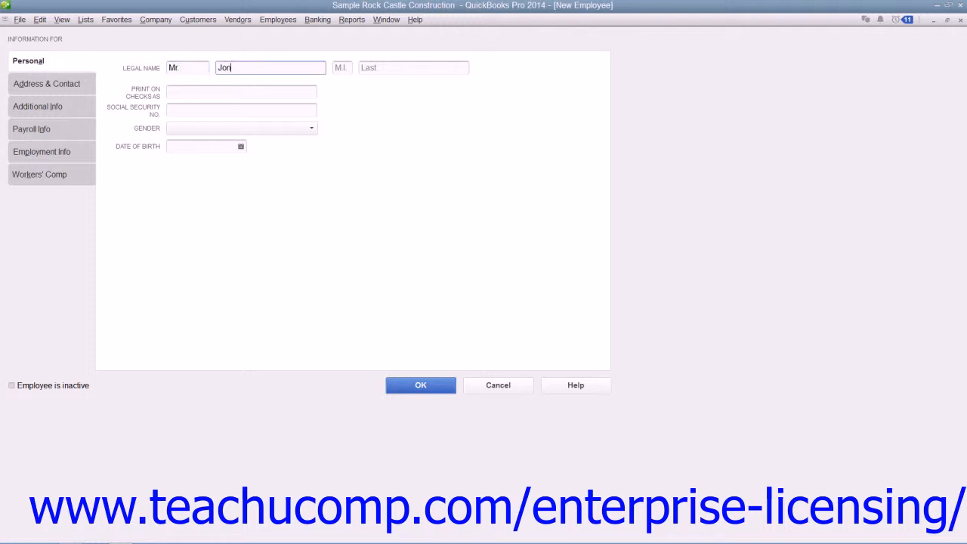
{"action": "key", "text": "Tab"}
{"action": "type", "text": "Doe"}
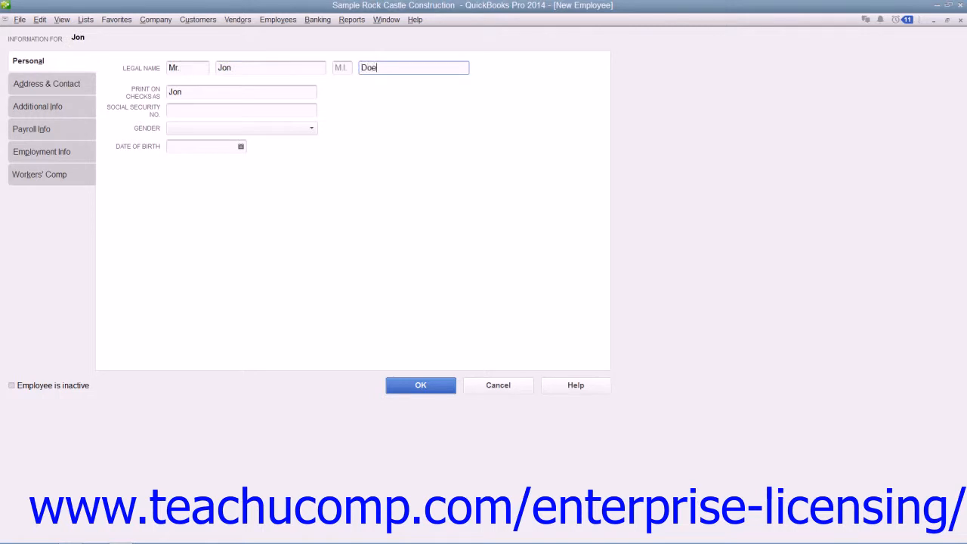
{"action": "key", "text": "Tab"}
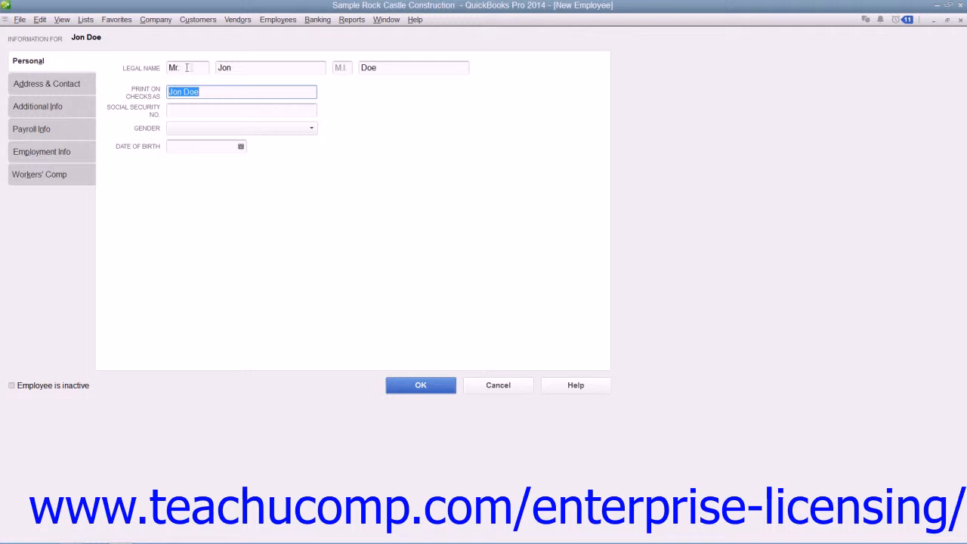
- Fill in the employee's social security number in the personal information
{"action": "left_click", "coordinate": [217, 95]}
{"action": "left_click", "coordinate": [197, 112]}
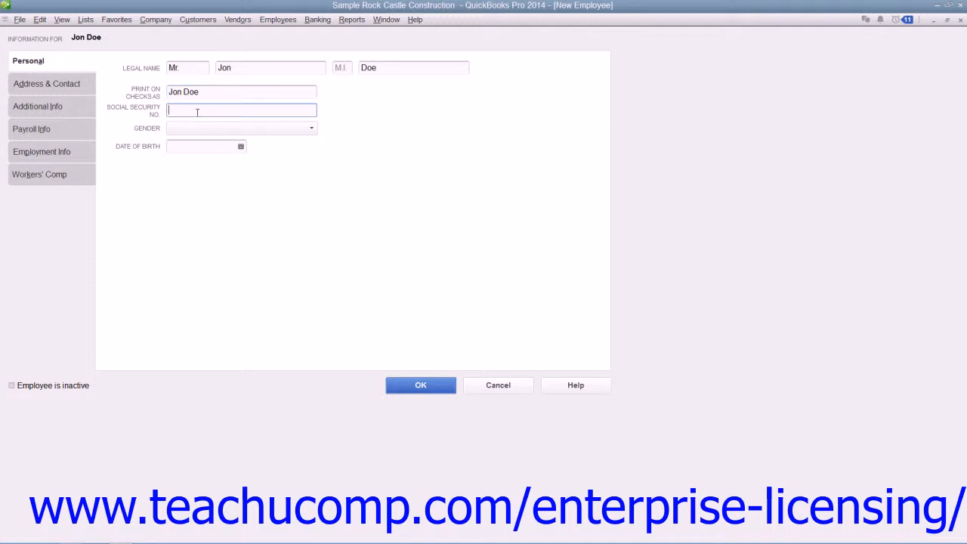
{"action": "type", "text": "12-345-6789"}
- Examine the employee's address and contact fields, including the contact types available in place of Work Phone
{"action": "left_click", "coordinate": [66, 87]}
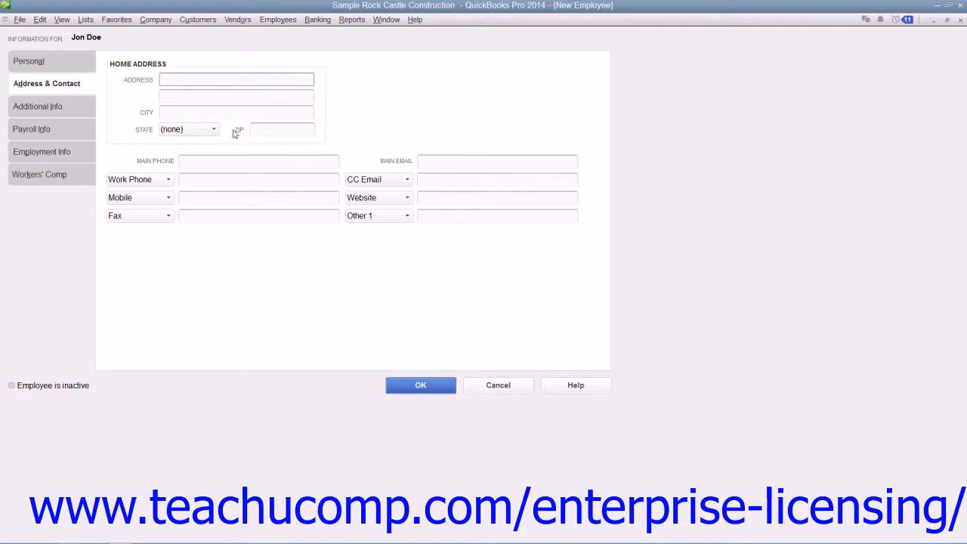
{"action": "left_click", "coordinate": [230, 164]}
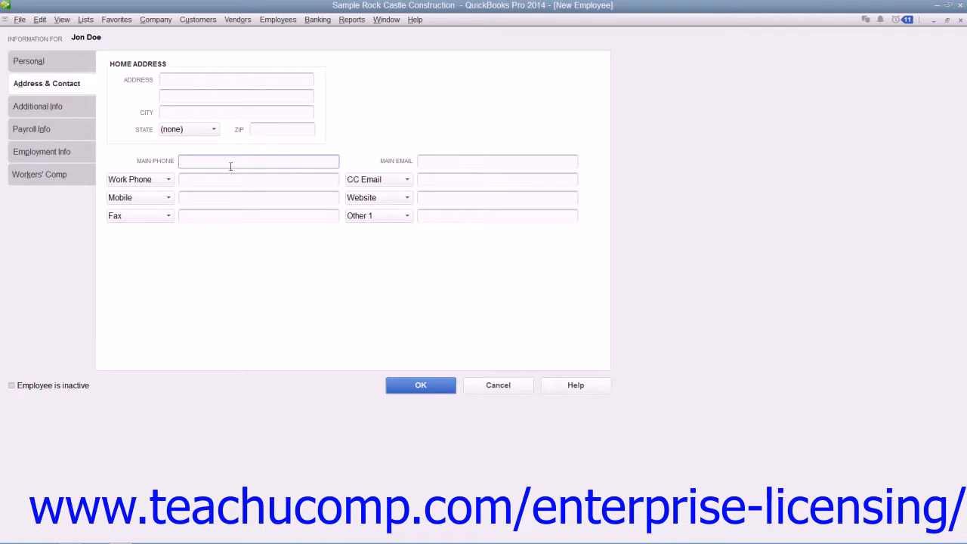
{"action": "left_click", "coordinate": [424, 160]}
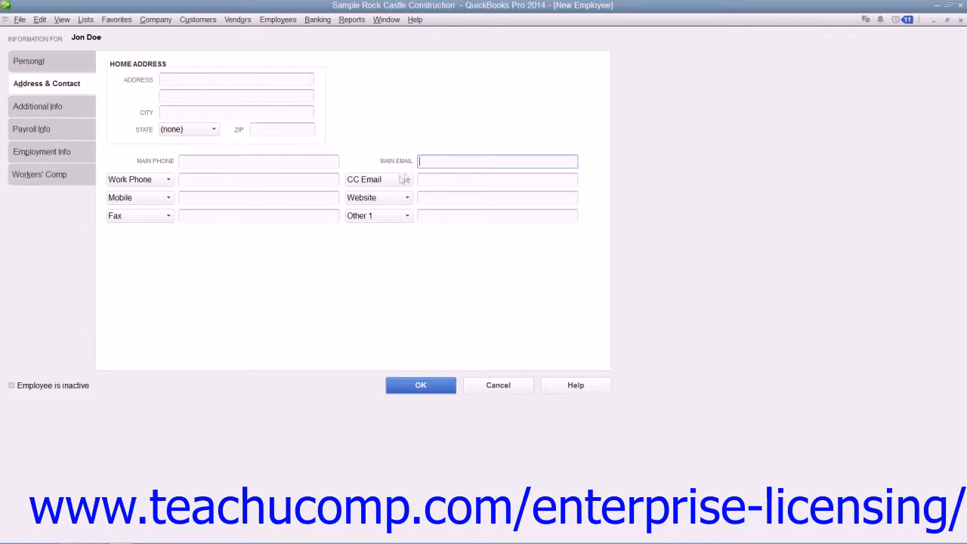
{"action": "left_click", "coordinate": [235, 179]}
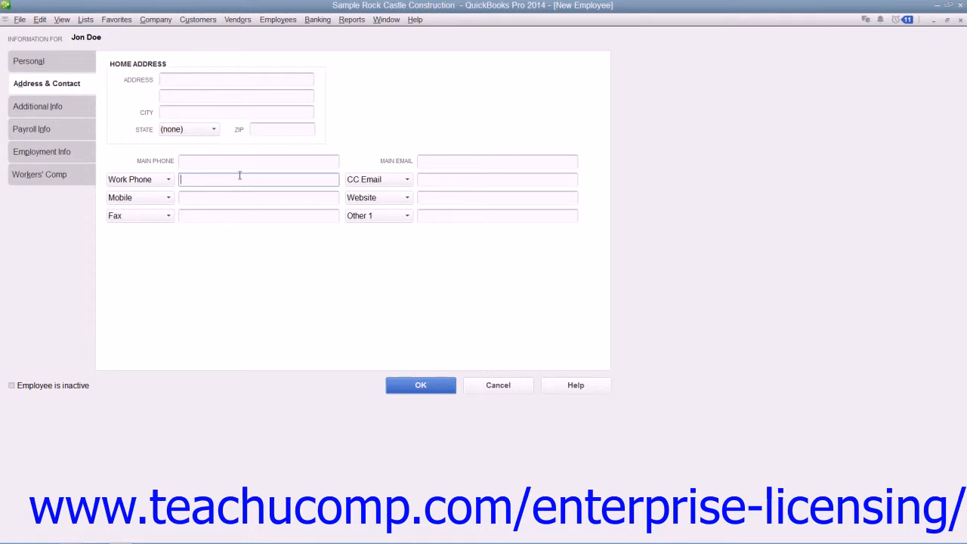
{"action": "left_click", "coordinate": [167, 183]}
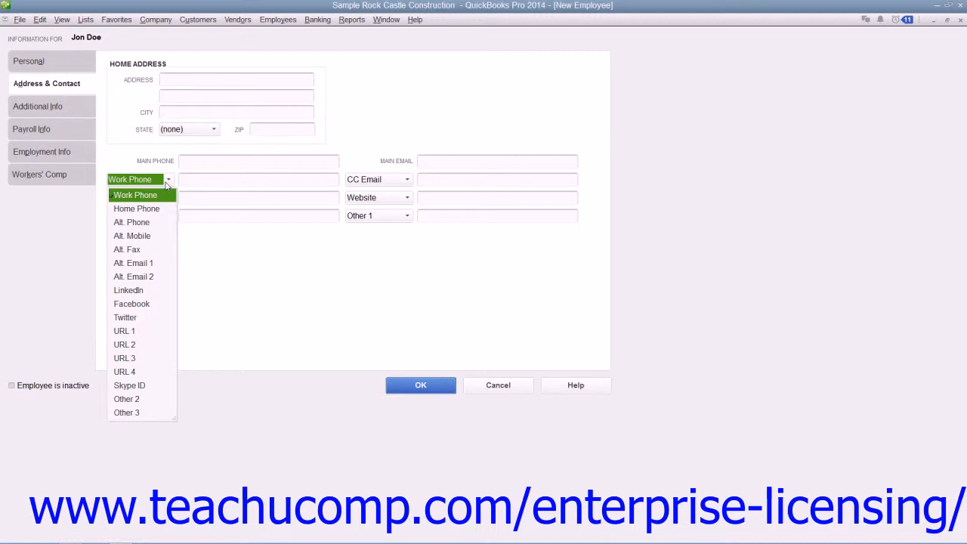
{"action": "left_click", "coordinate": [167, 184]}
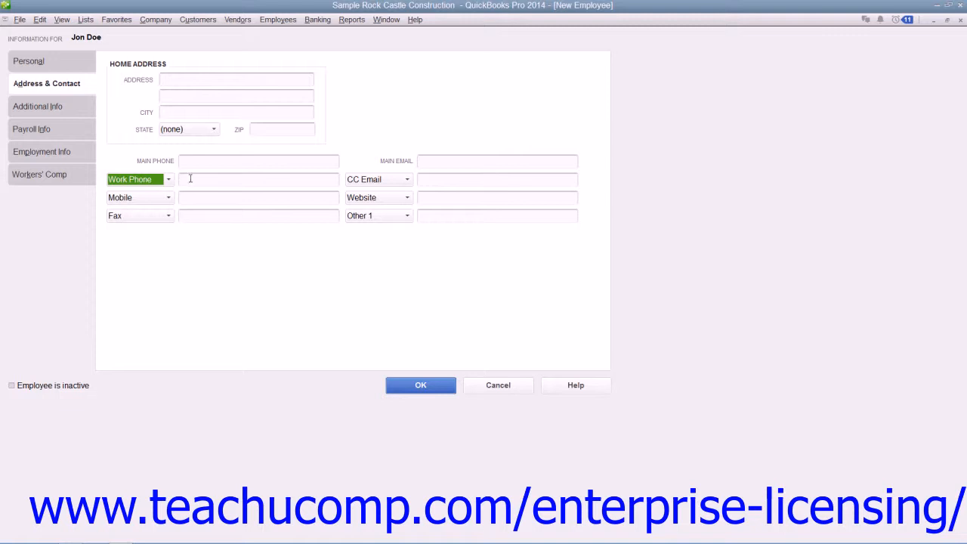
{"action": "left_click", "coordinate": [188, 181]}
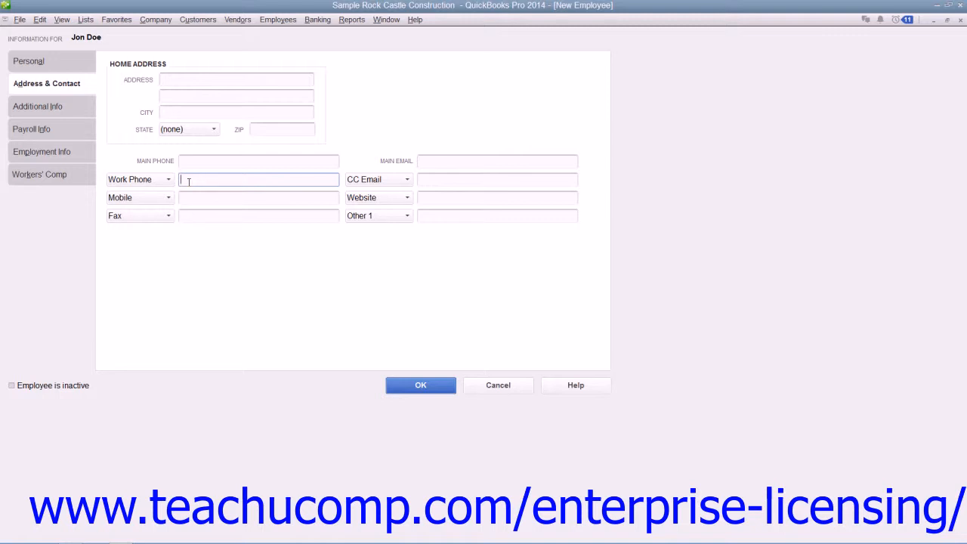
{"action": "left_click", "coordinate": [168, 181]}
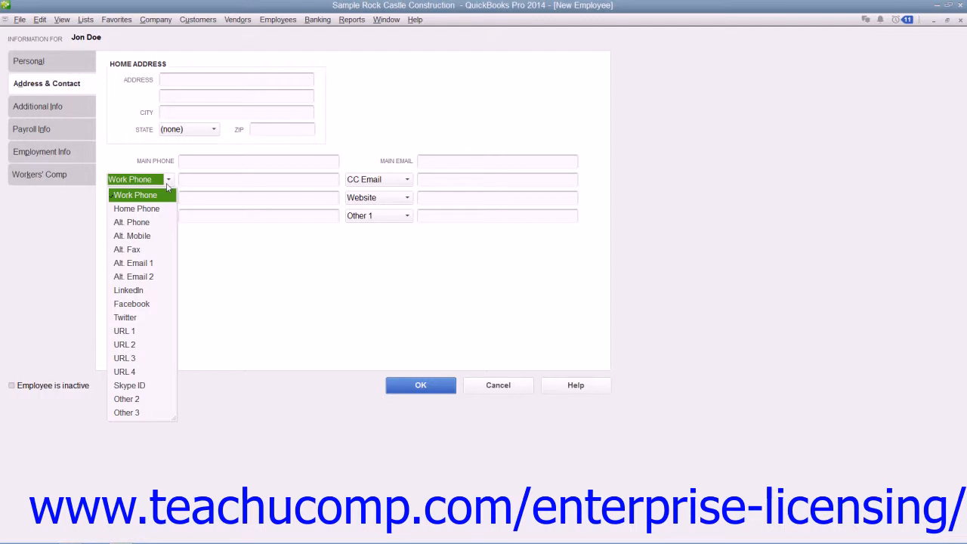
- Review the employee's additional info, payroll info and federal tax setup, closing the tax setup without saving
{"action": "left_click", "coordinate": [66, 113]}
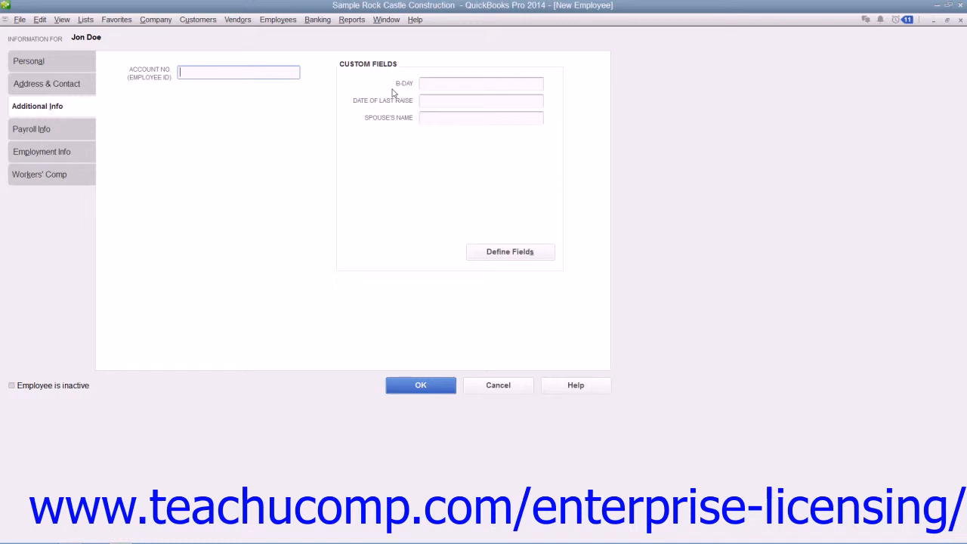
{"action": "left_click", "coordinate": [75, 135]}
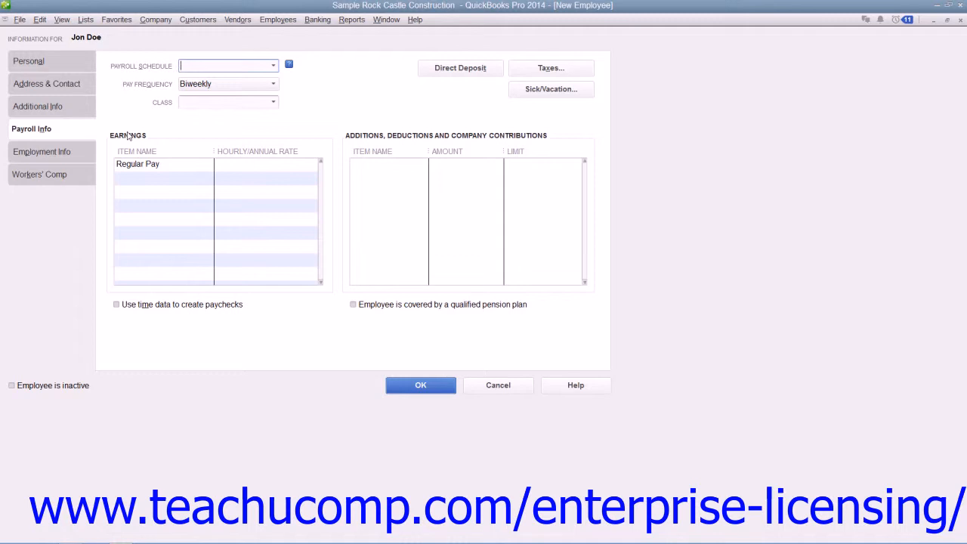
{"action": "left_click", "coordinate": [413, 386]}
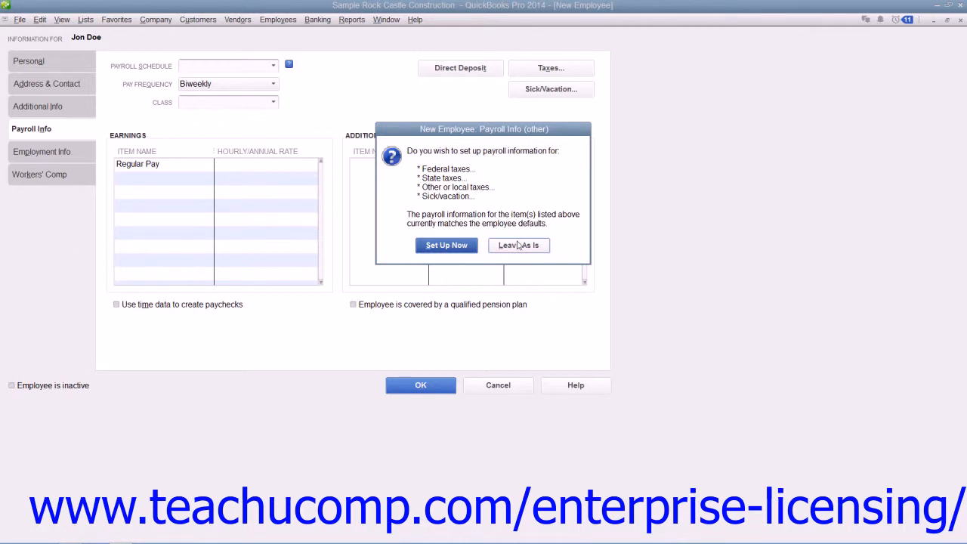
{"action": "left_click", "coordinate": [466, 248]}
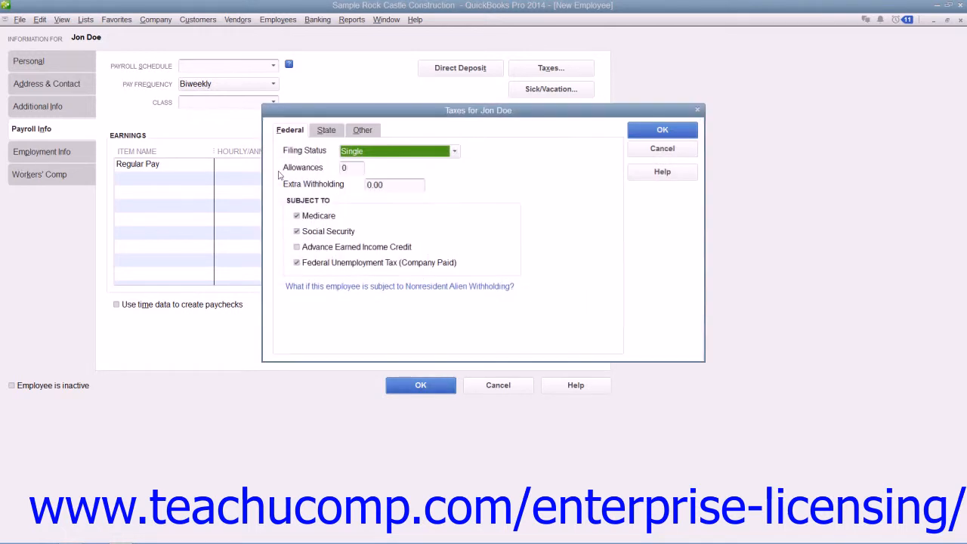
{"action": "left_click", "coordinate": [664, 148]}
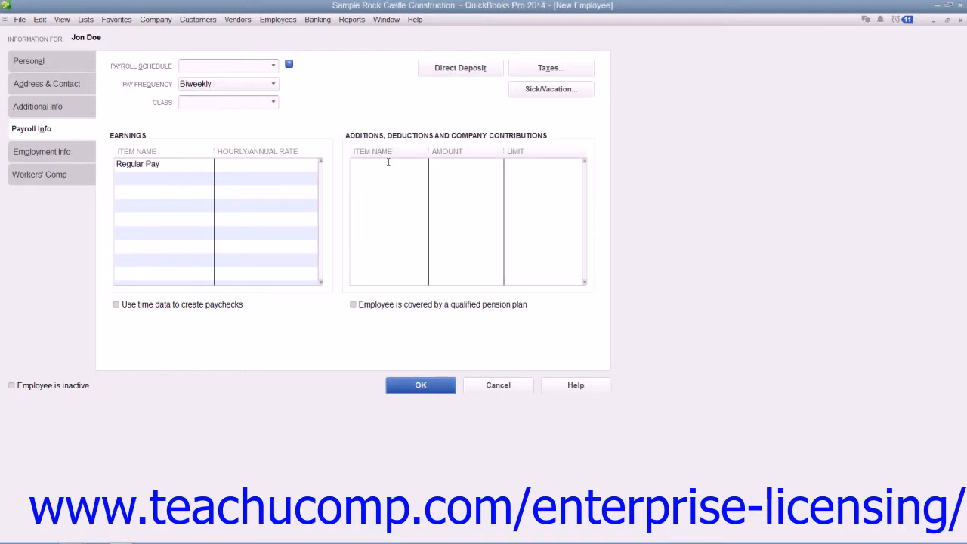
- Review the employment dates and the available employment types for the new employee
{"action": "left_click", "coordinate": [60, 154]}
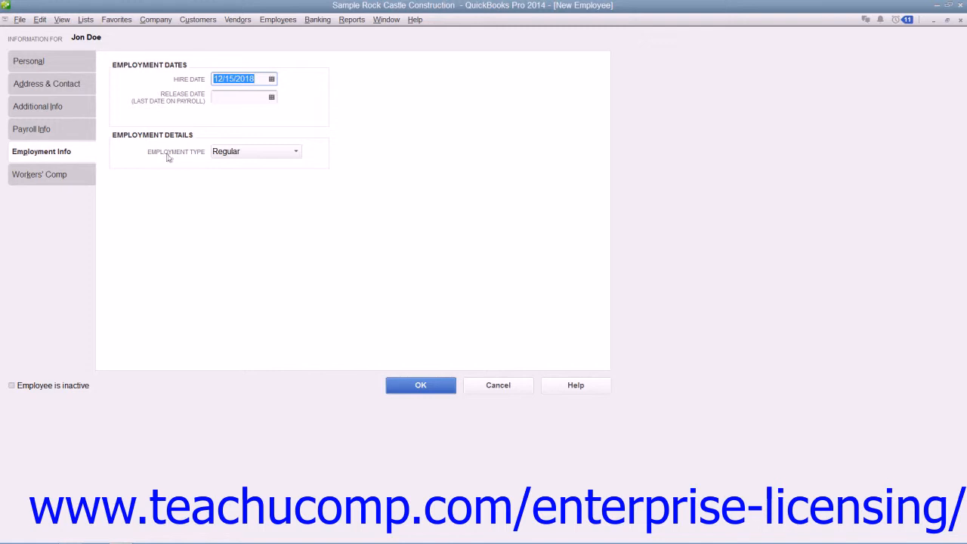
{"action": "left_click", "coordinate": [268, 156]}
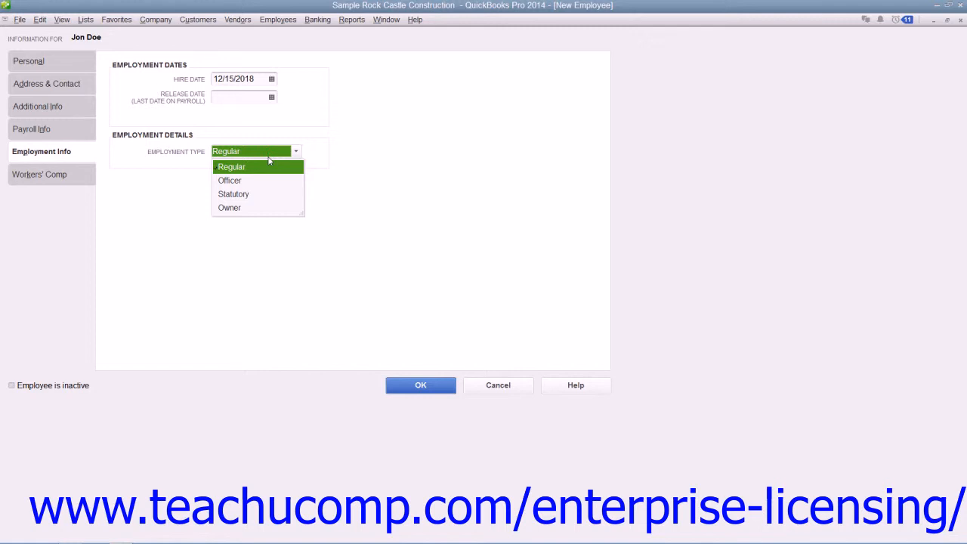
{"action": "left_click", "coordinate": [368, 211]}
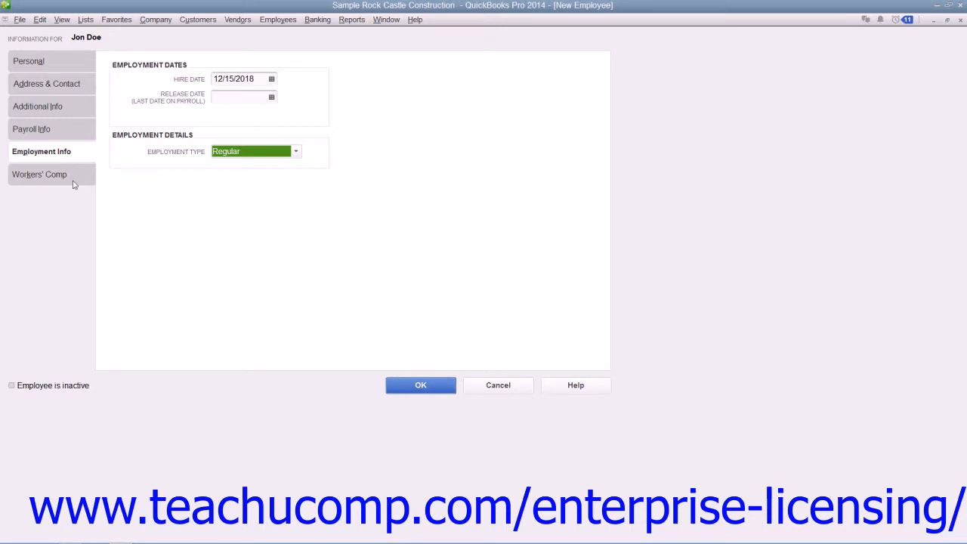
- Check the workers' compensation settings and save the new employee record
{"action": "left_click", "coordinate": [46, 174]}
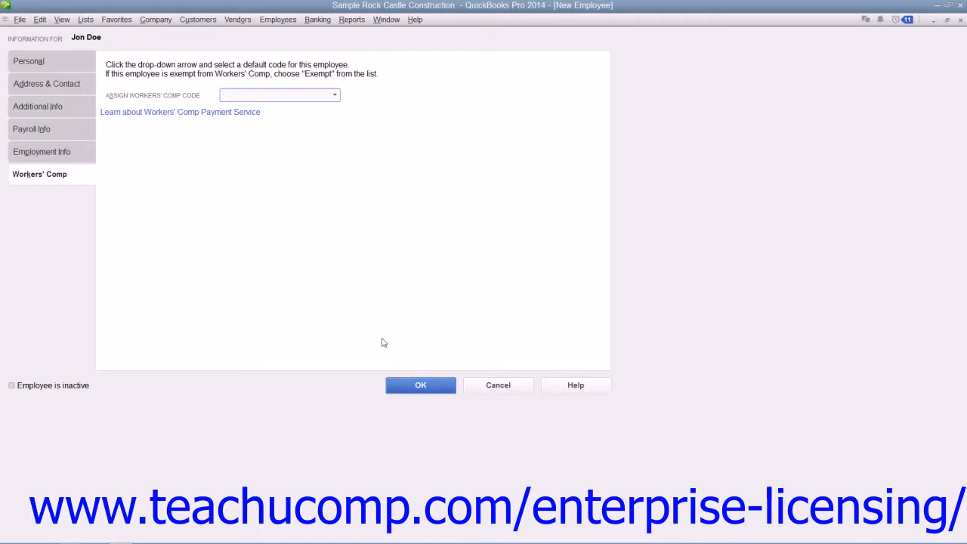
{"action": "left_click", "coordinate": [418, 386]}
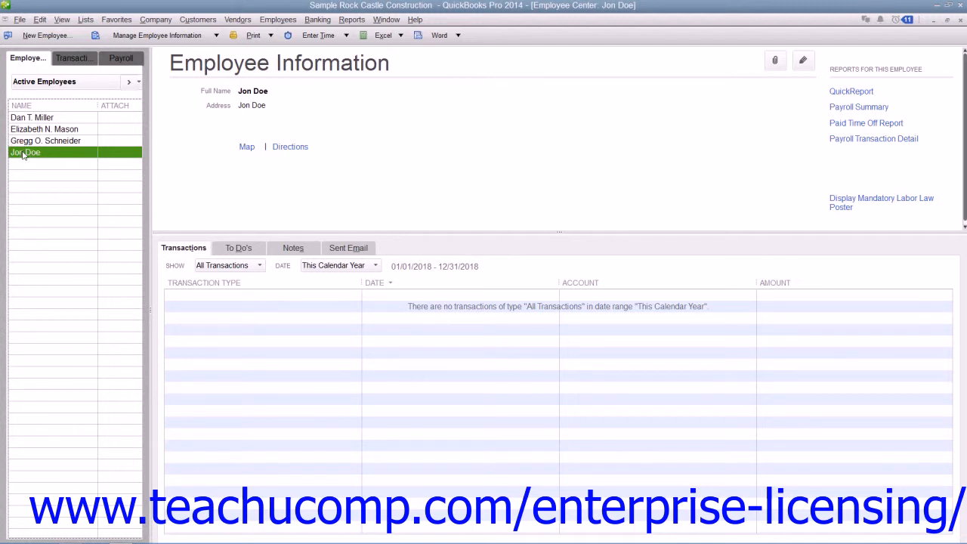
- Open the new employee's record for editing, review the personal information and close it with OK
{"action": "left_click", "coordinate": [803, 60]}
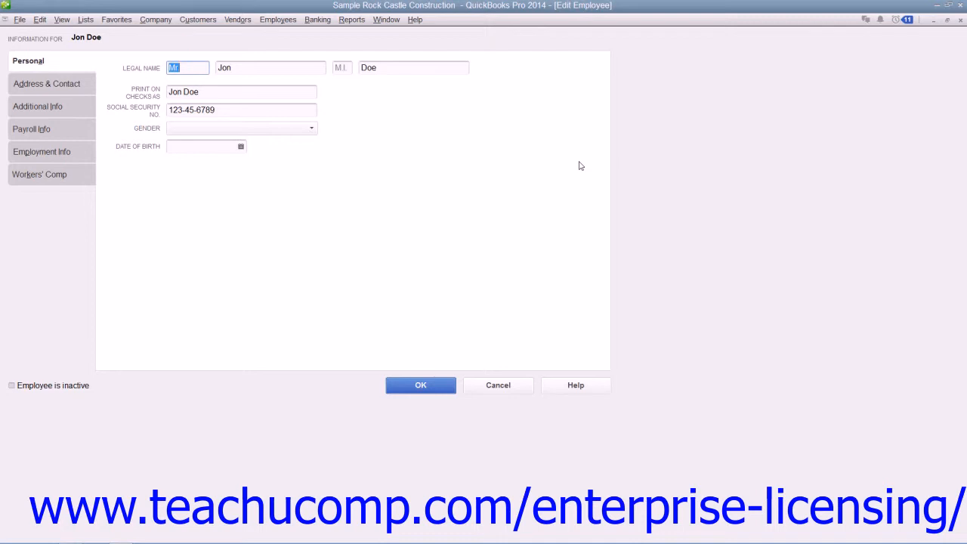
{"action": "left_click", "coordinate": [429, 388]}
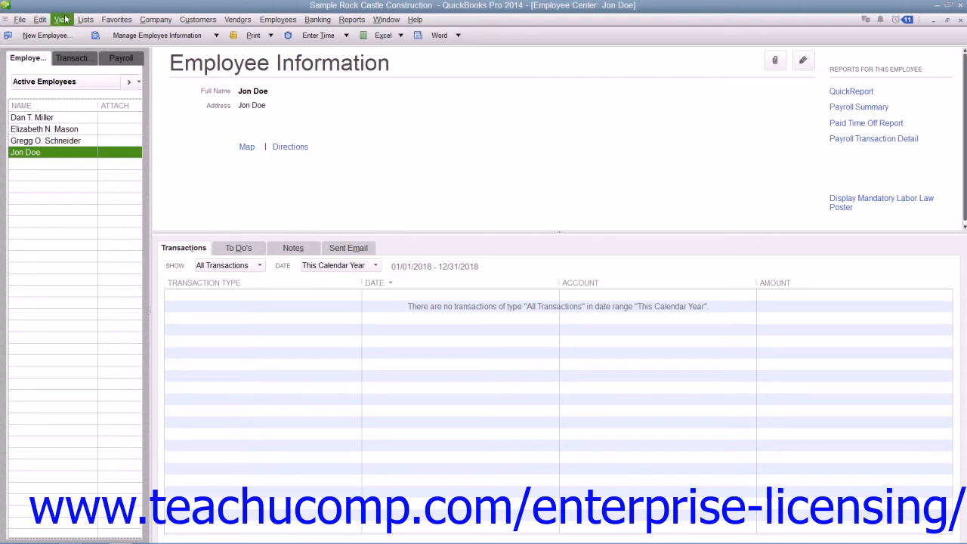
- Delete the newly added employee from the employee list
{"action": "left_click", "coordinate": [42, 20]}
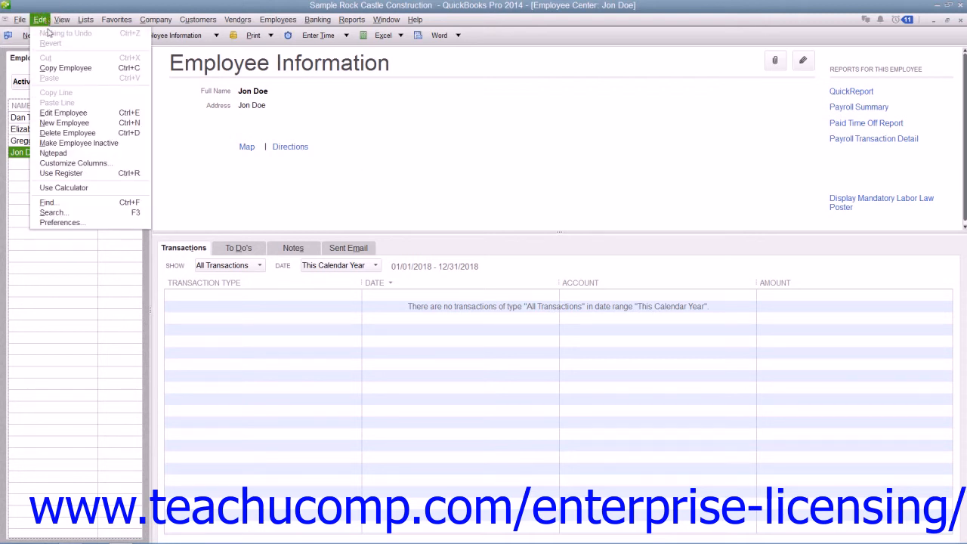
{"action": "left_click", "coordinate": [66, 133]}
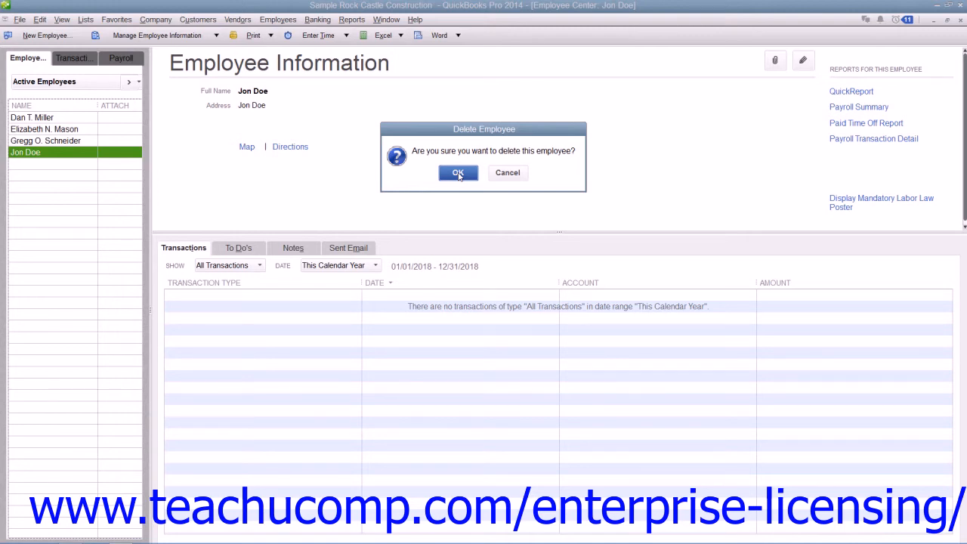
{"action": "left_click", "coordinate": [458, 174]}
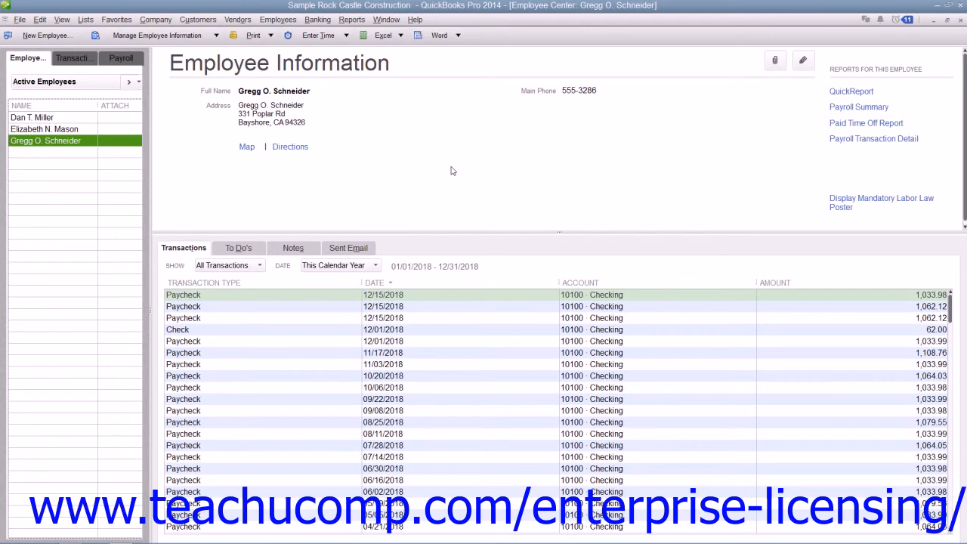